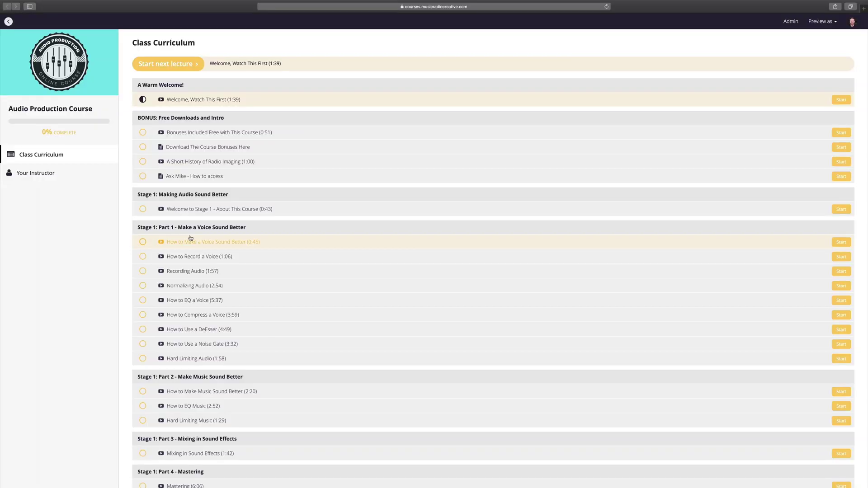
Step: Open the 'How to Make a Voice Sound Better' lecture from the Class Curriculum list
click(190, 238)
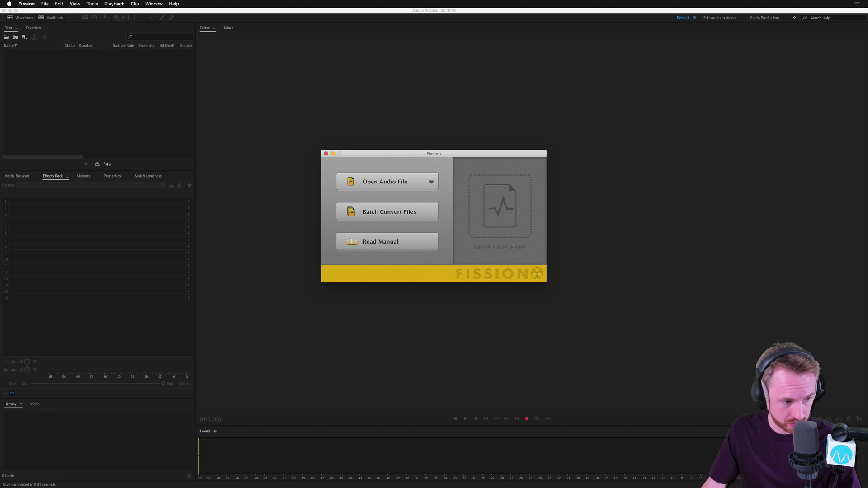
Step: Load aap03.mp3, play around 00:39 to find the break, and select the audio just after it
drag(867, 271, 497, 206)
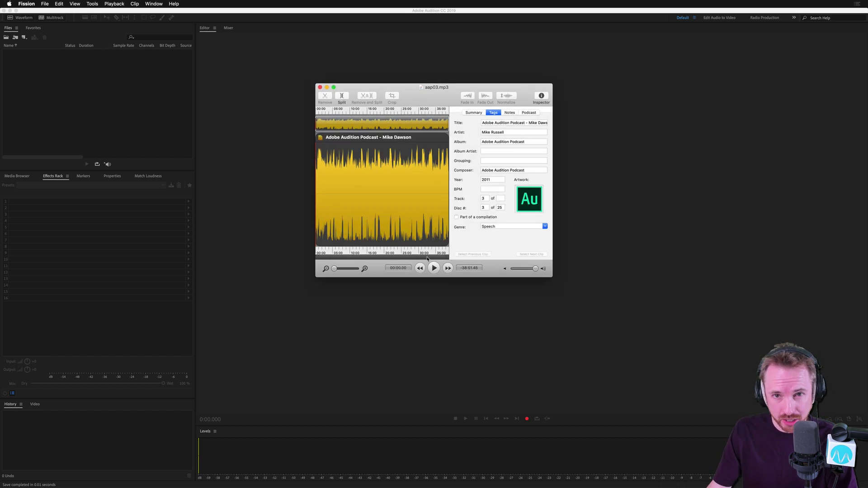
drag(340, 270, 344, 272)
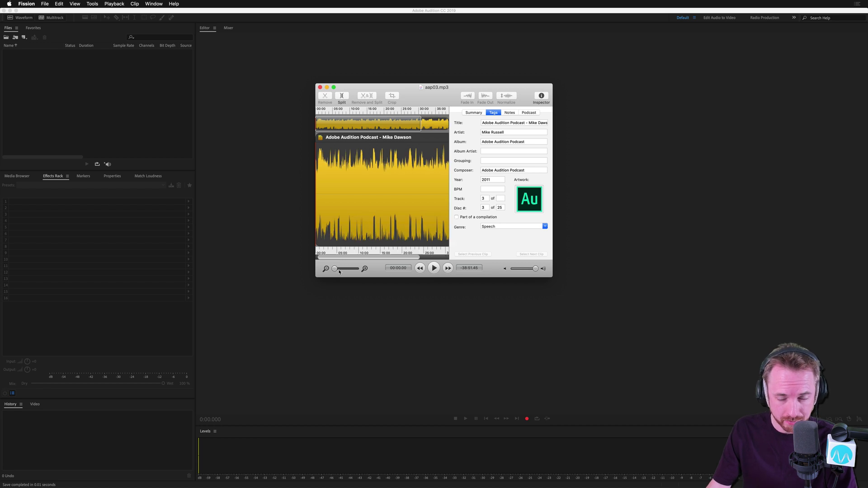
click(379, 193)
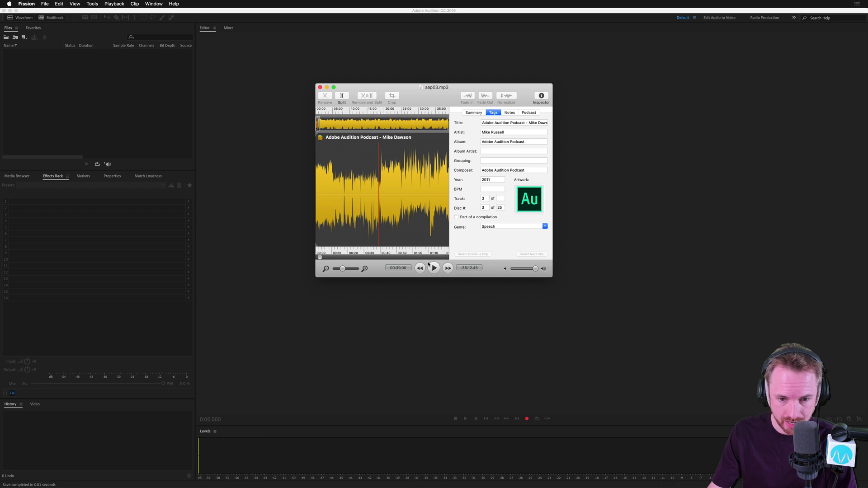
click(433, 267)
drag(342, 268, 346, 270)
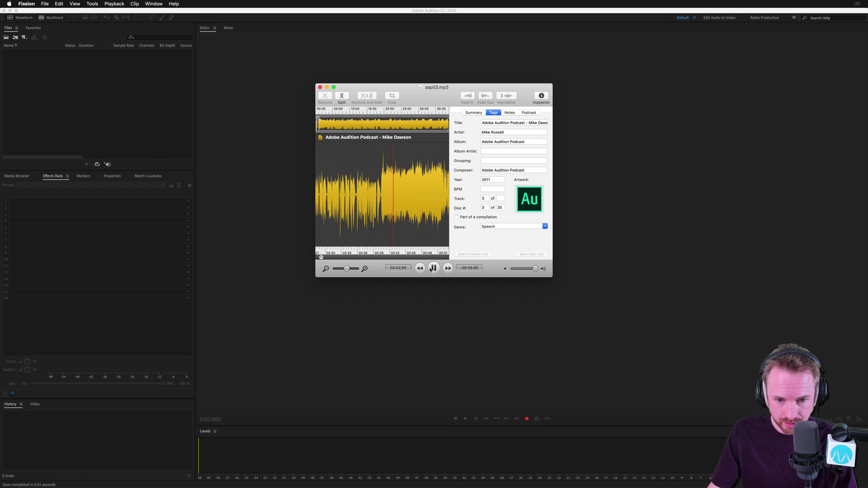
click(432, 268)
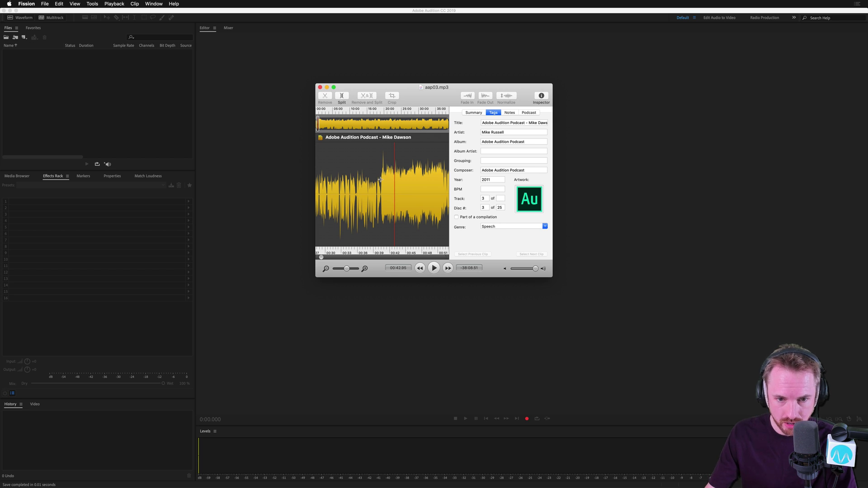
drag(381, 180, 362, 191)
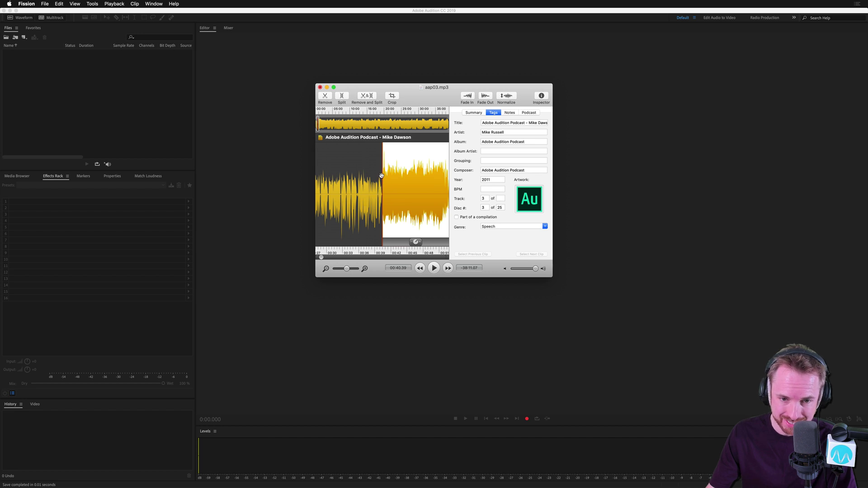
Step: Remove the marked audio to split the podcast at 00:40, then play across the join
scroll(433, 196, right, 1)
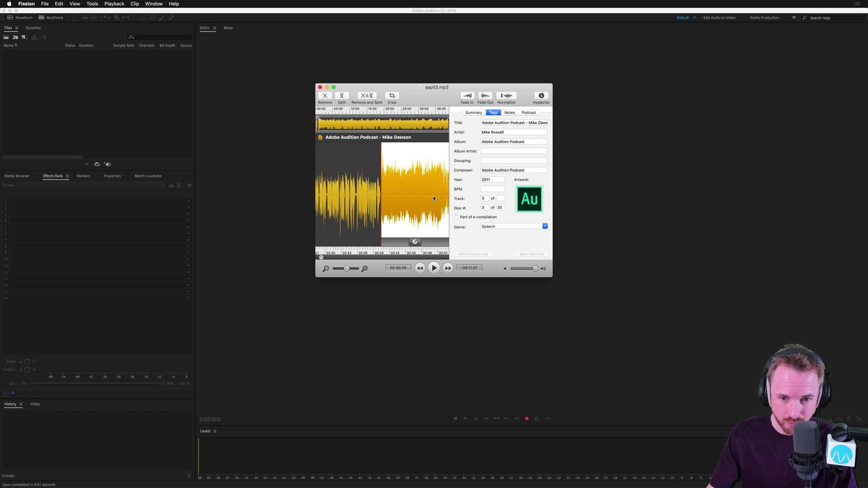
scroll(433, 198, right, 1)
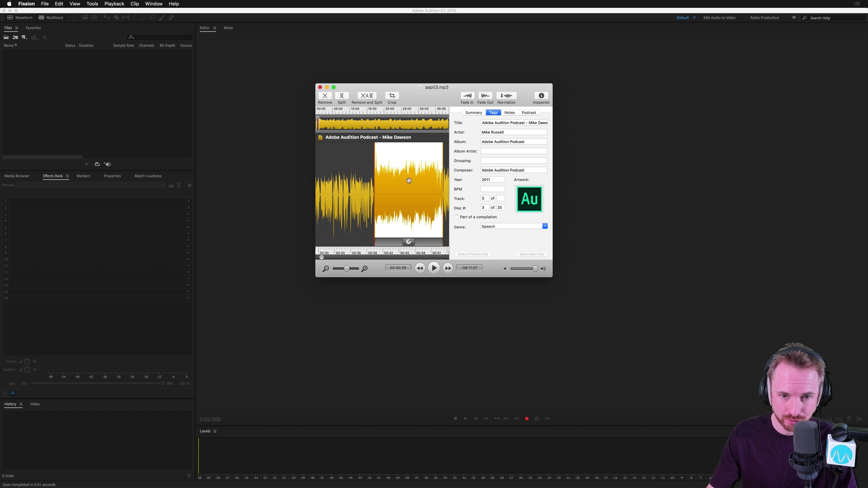
click(365, 97)
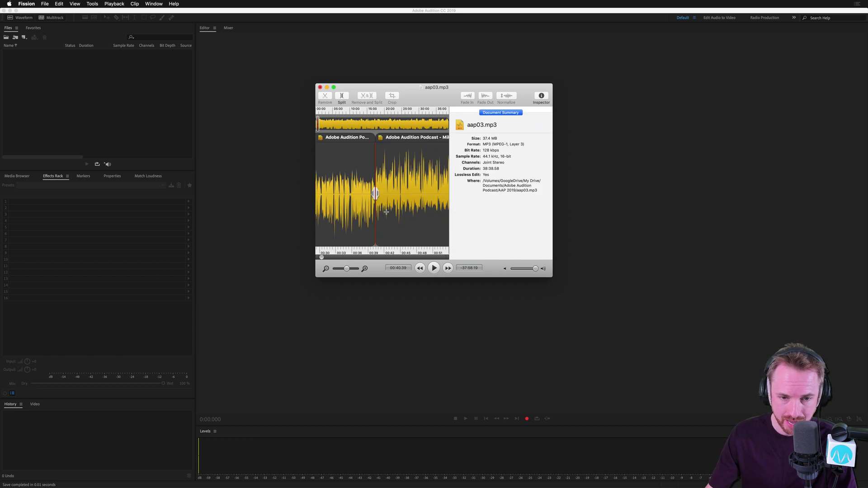
click(370, 183)
click(433, 268)
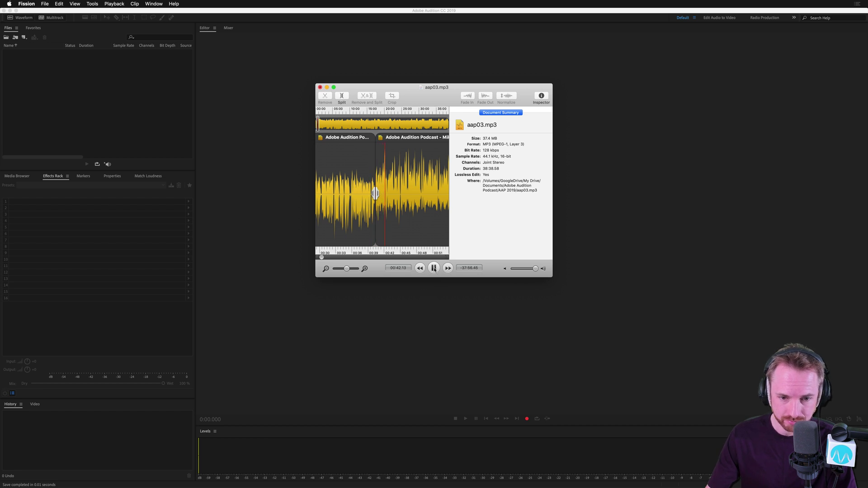
click(433, 268)
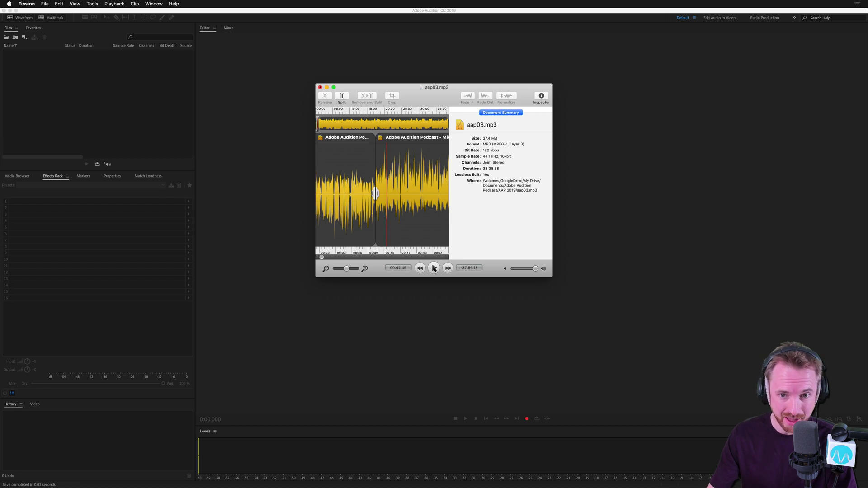
click(400, 207)
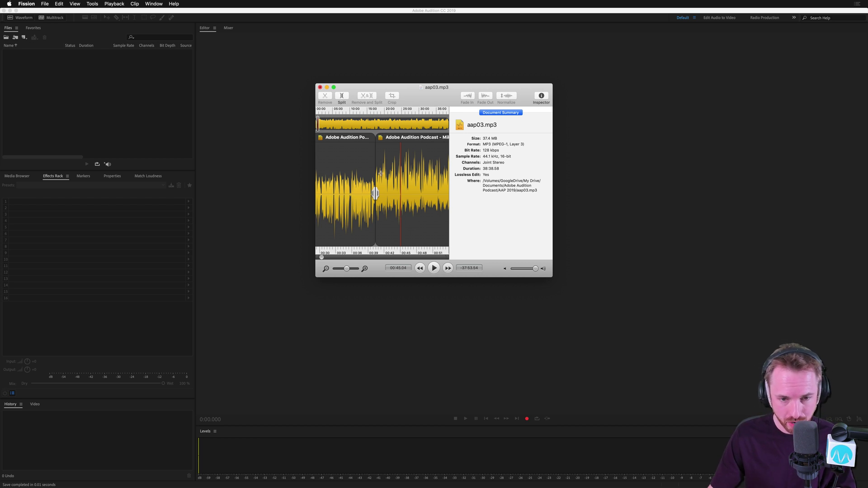
Step: Copy the second clip's Album 'Adobe Audition Podcast' into its Album Artist and Grouping fields
click(395, 195)
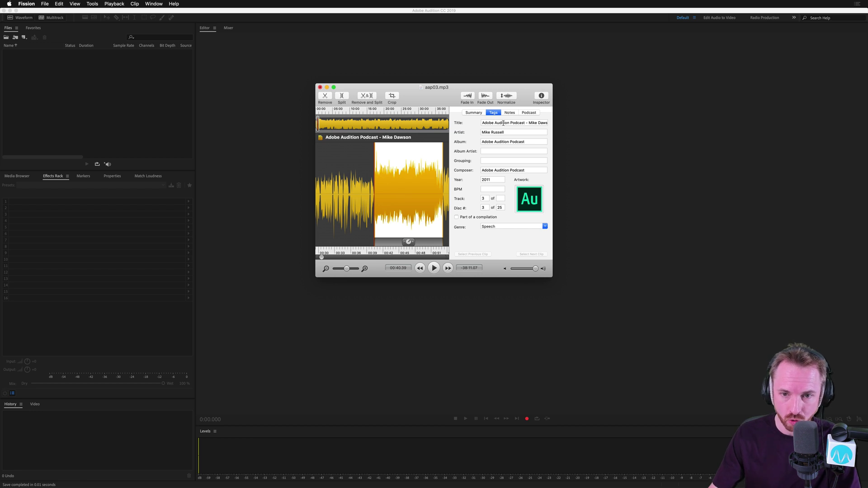
triple_click(522, 143)
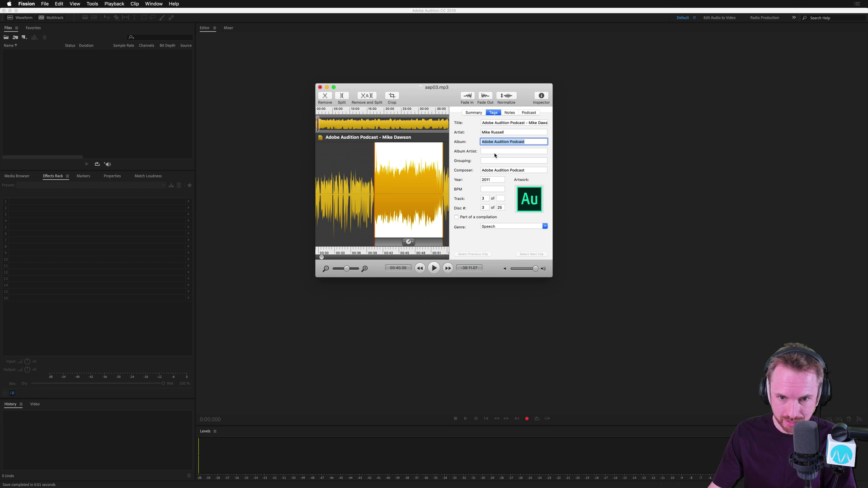
key(super+c)
click(494, 151)
key(super+v)
click(490, 161)
key(super+v)
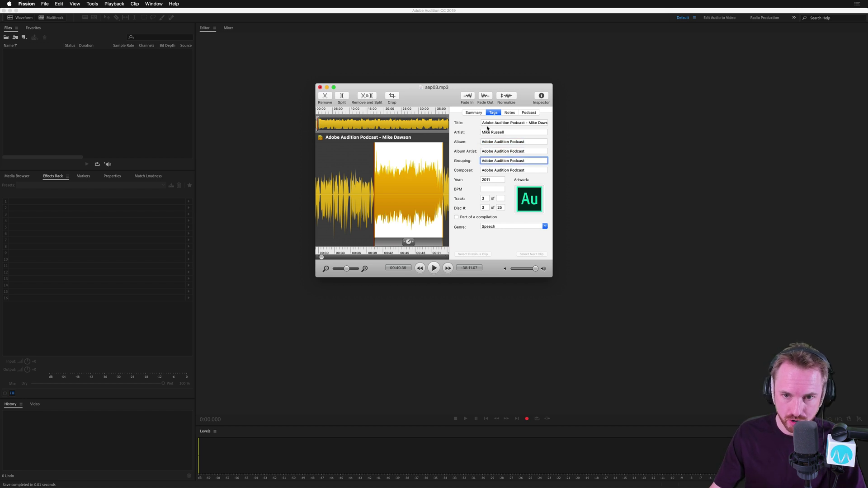
Step: Review the second clip's comments, lyrics, podcast URL and artwork tag sections
click(508, 114)
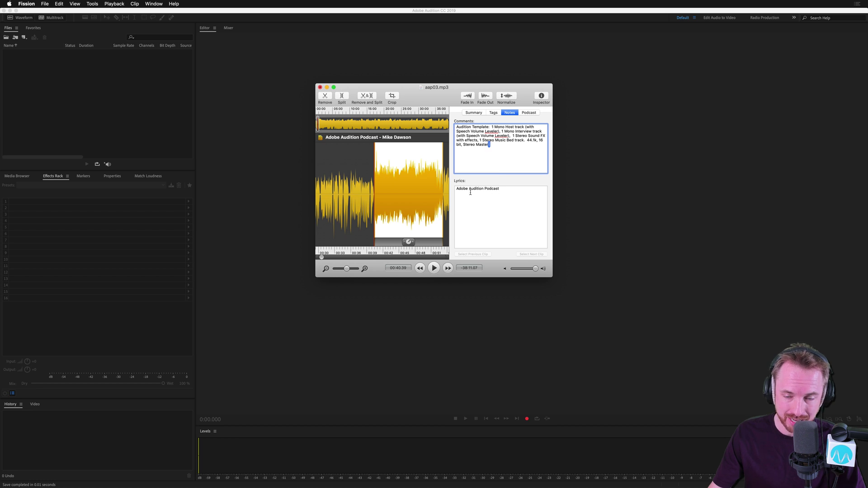
click(526, 113)
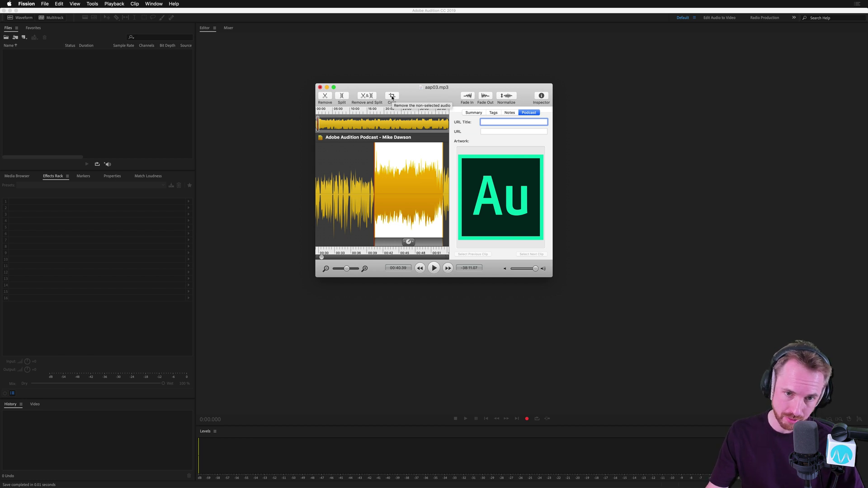
click(367, 97)
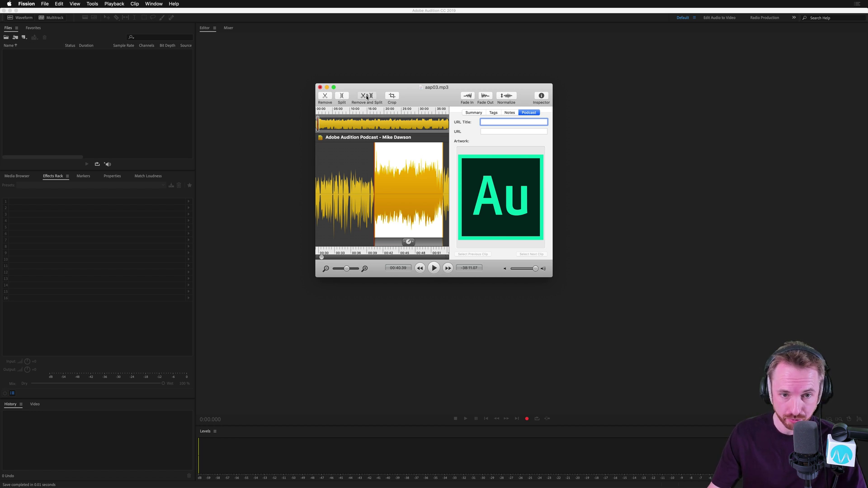
Step: Export both clips as separate MP3 files at Custom 128 kbps CBR stereo quality
click(44, 4)
click(73, 54)
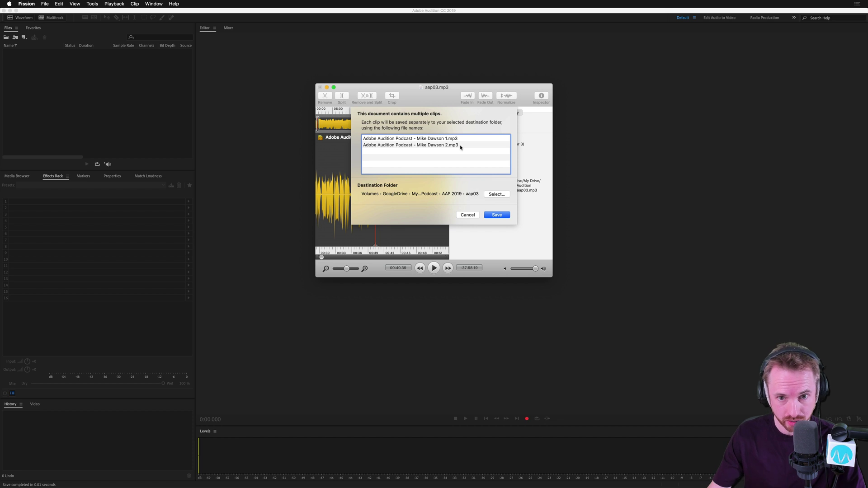
click(466, 215)
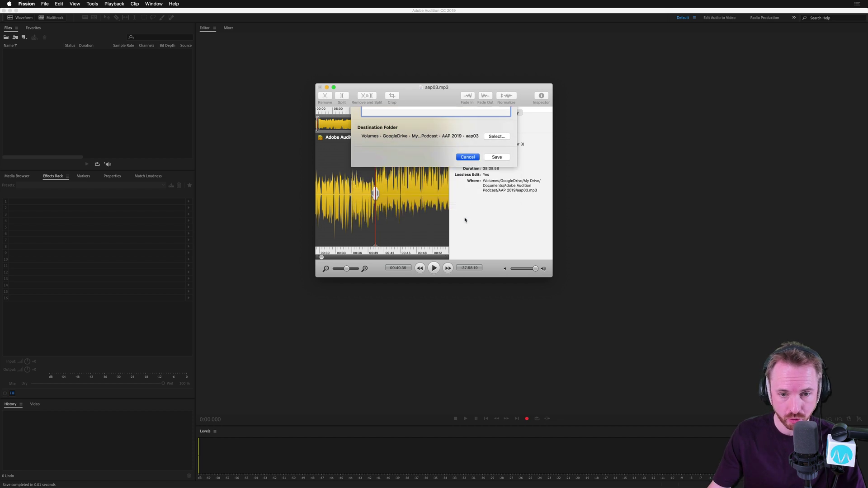
click(45, 4)
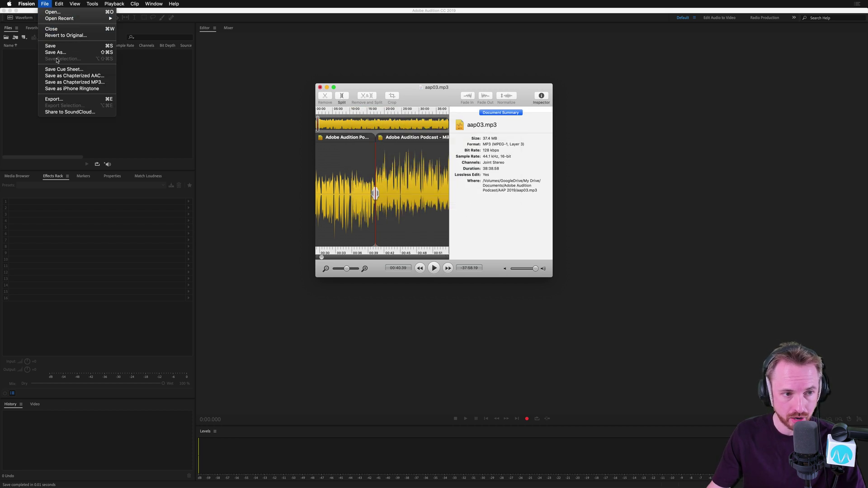
click(60, 99)
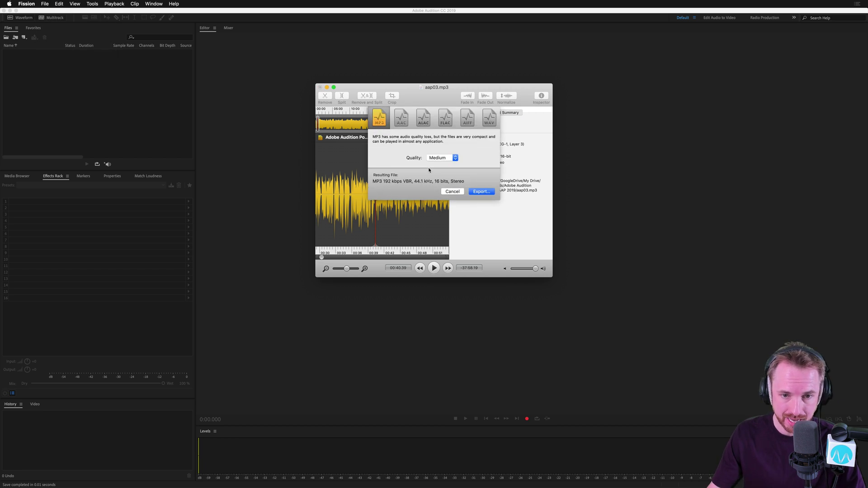
click(446, 159)
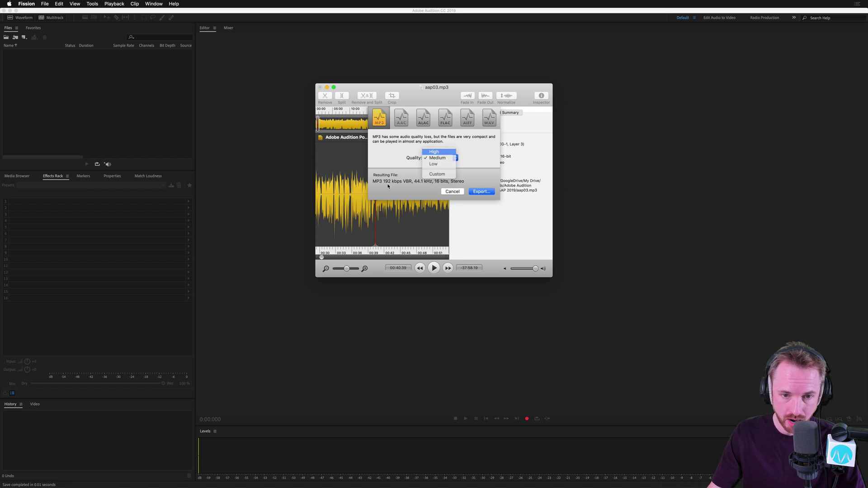
click(435, 153)
click(436, 158)
click(432, 181)
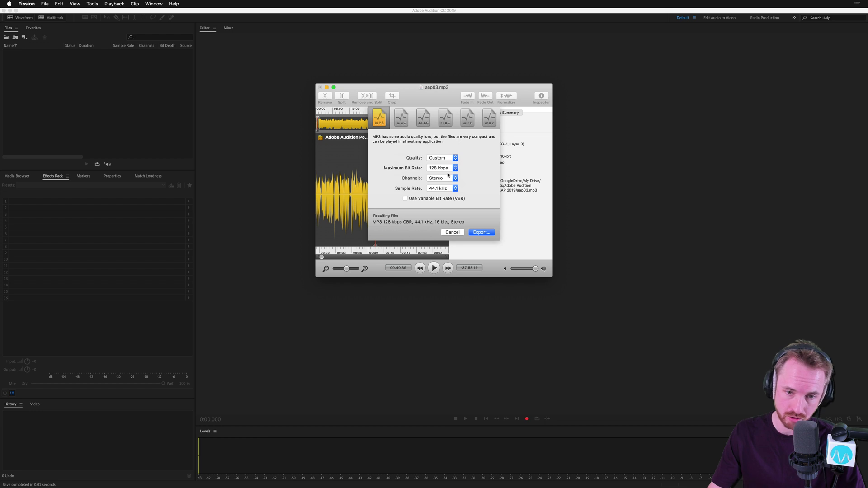
key(Return)
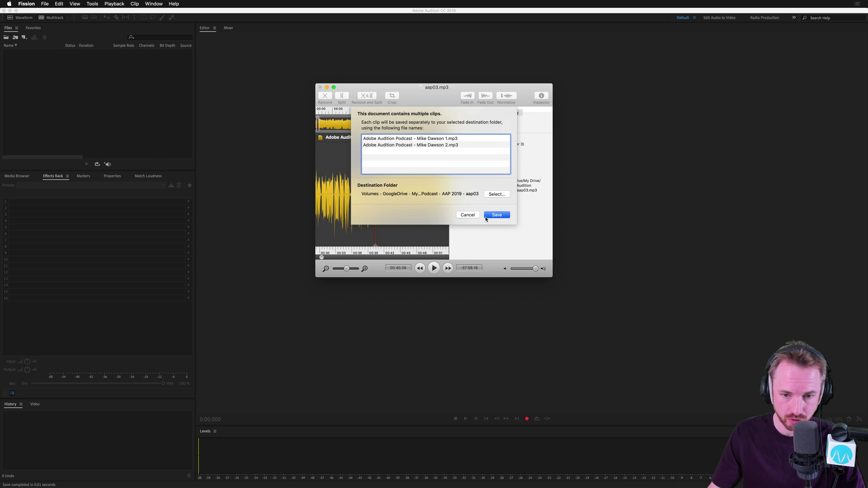
click(467, 215)
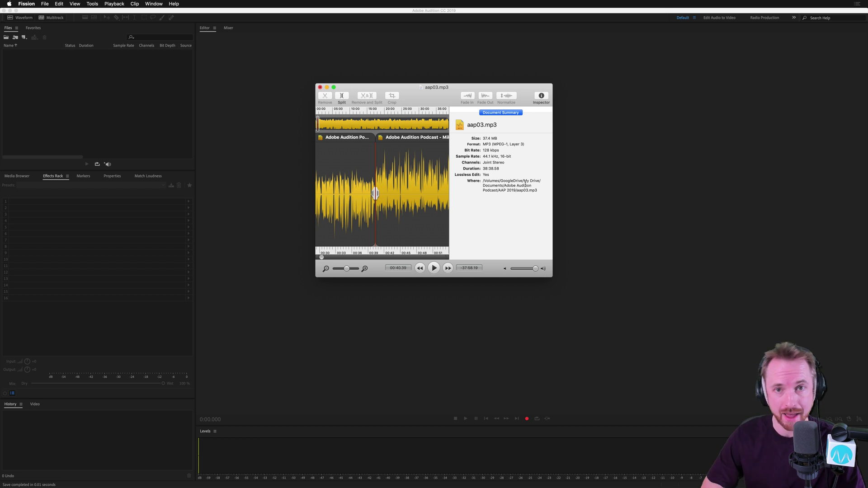
Step: Select the second clip and display its tags in the inspector
click(393, 190)
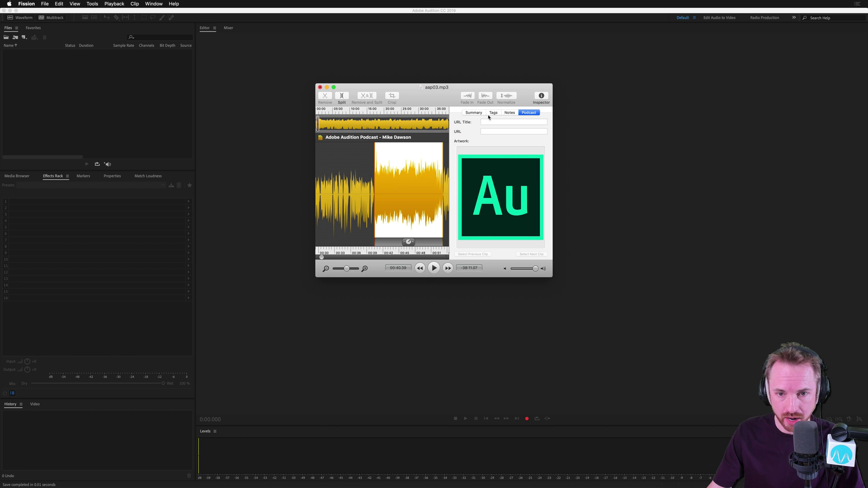
click(508, 113)
click(496, 113)
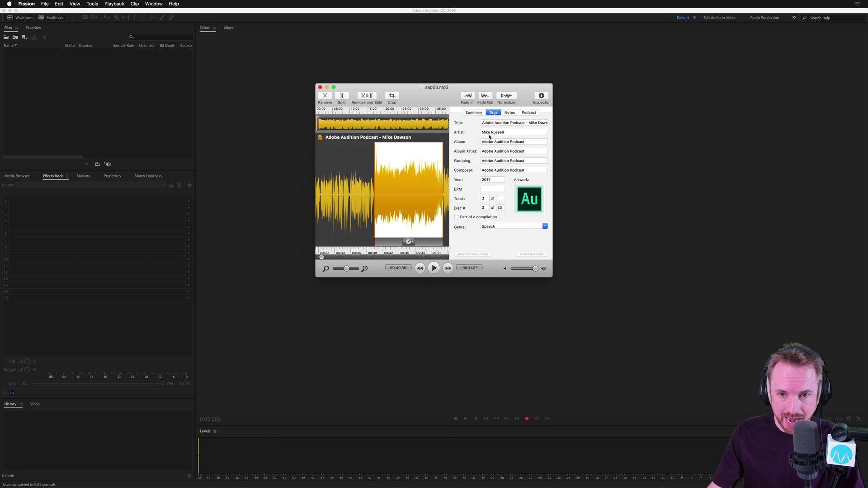